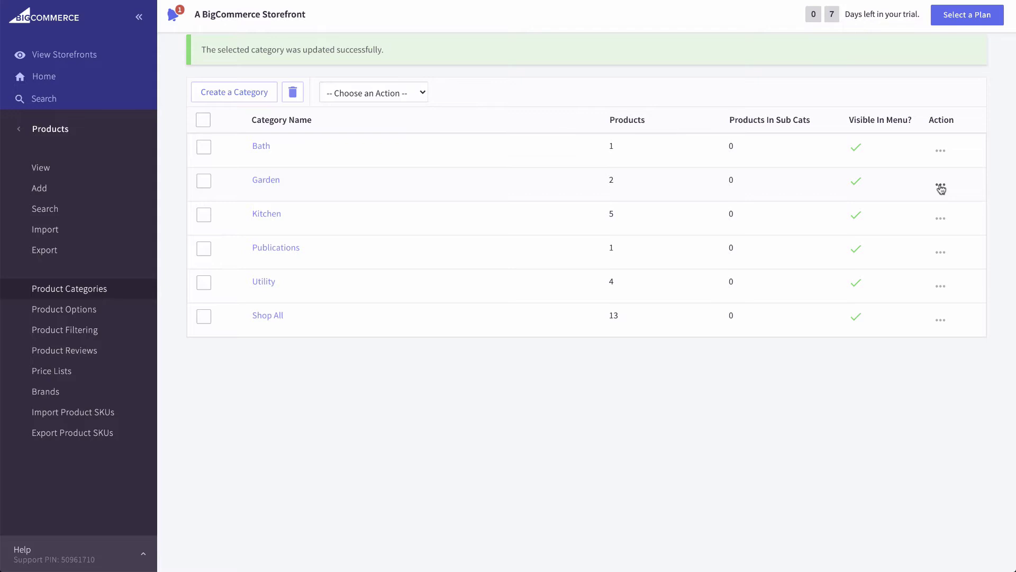
Step: Save the edited Garden category so the Product Categories list confirms the update
click(941, 188)
Step: Submit the Register form with a six-character password to get the password-requirements error
click(942, 284)
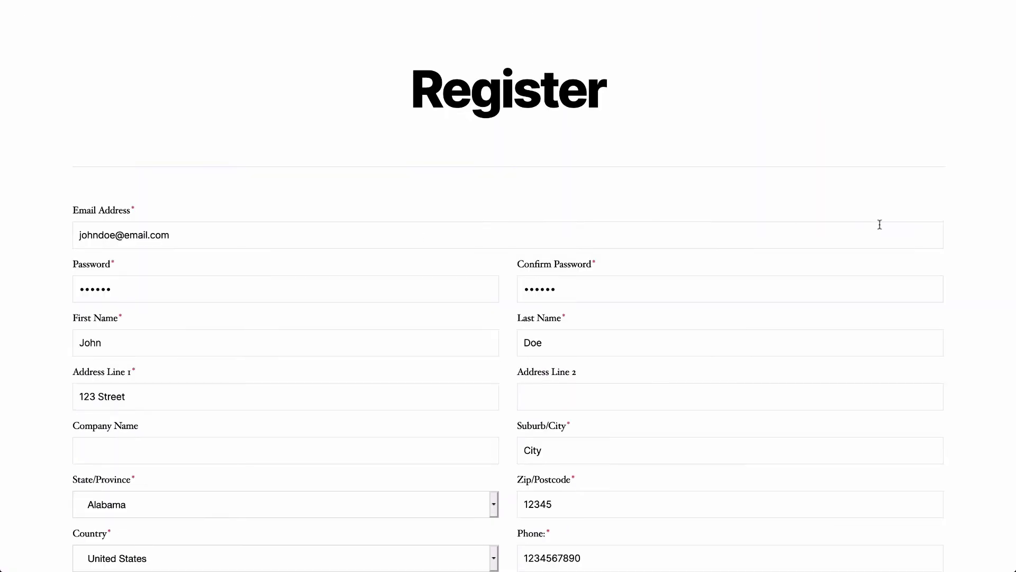
scroll(1012, 241, down, 5)
scroll(1001, 252, down, 5)
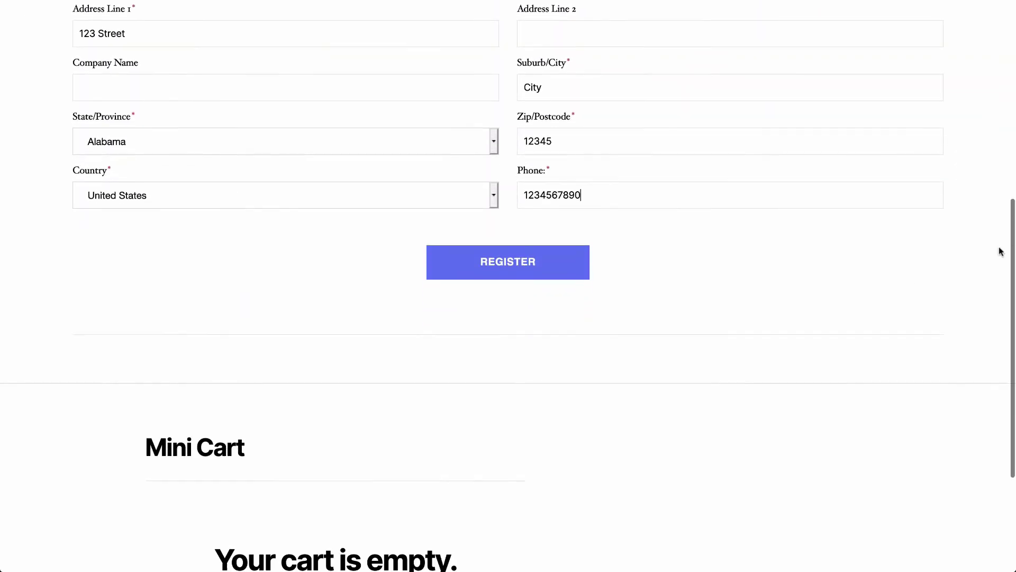
click(504, 263)
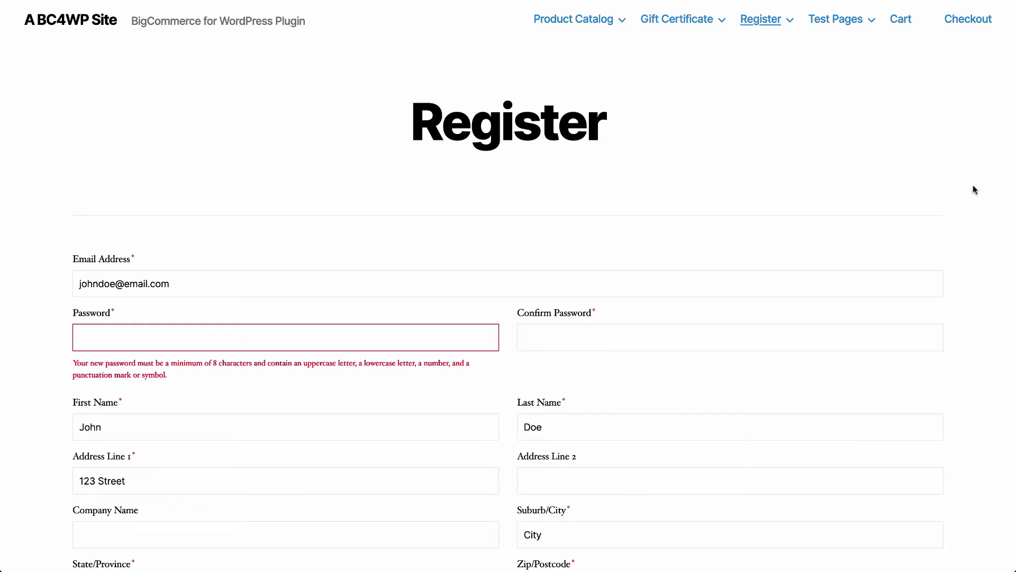
scroll(975, 190, down, 2)
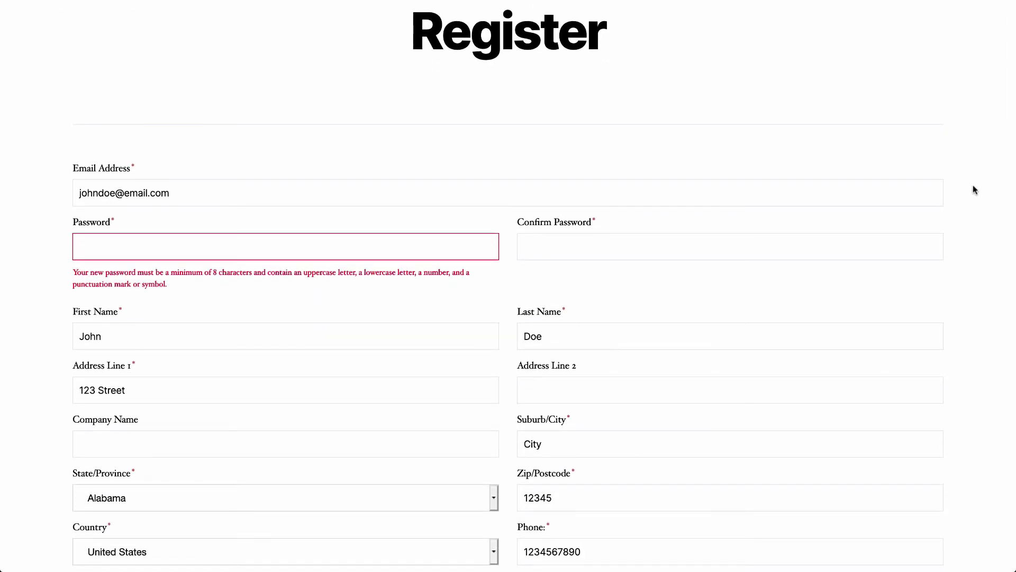
Step: Enter a strong matching password and register, reaching the Account Profile page
key(Tab)
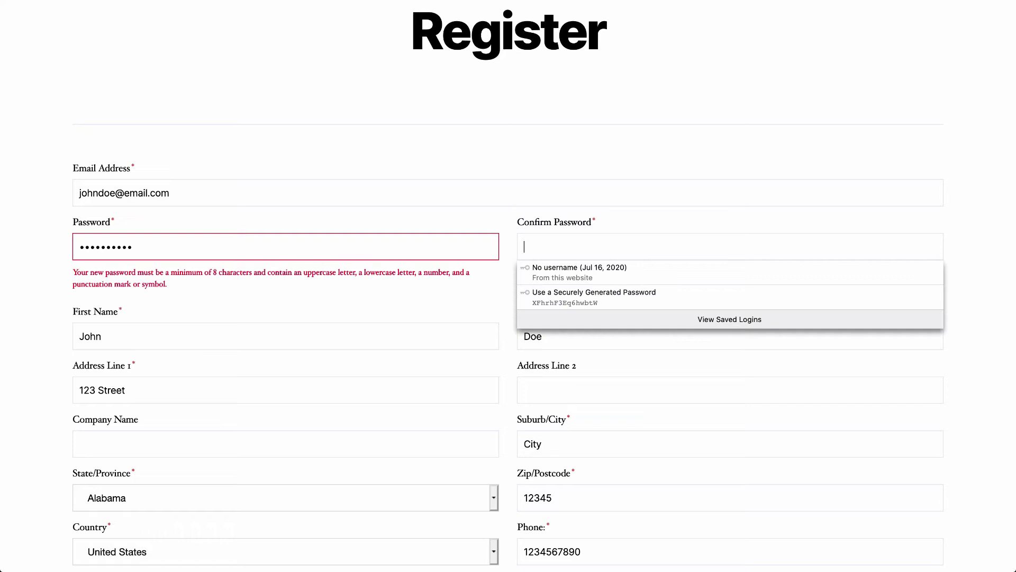
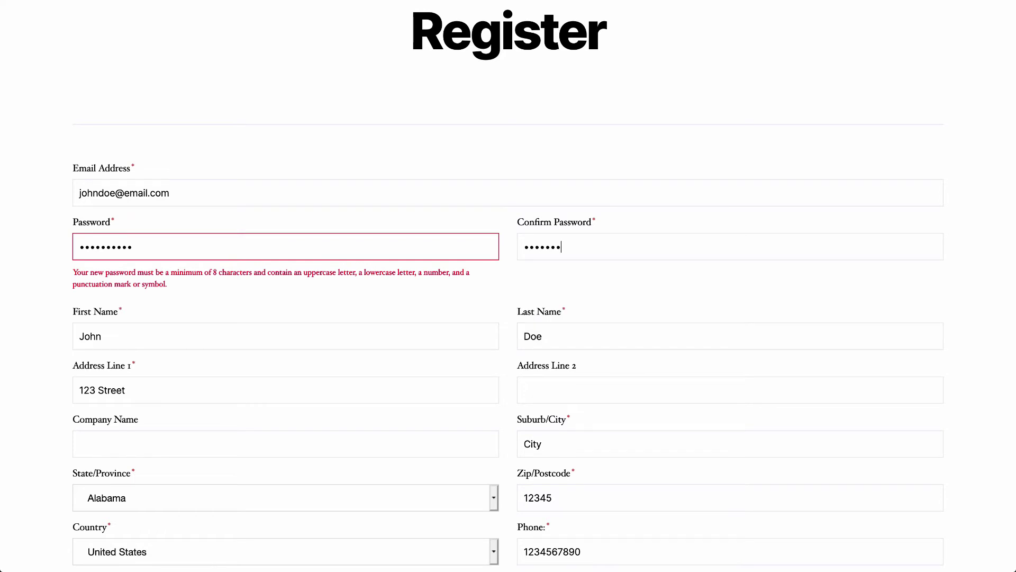
scroll(955, 281, down, 2)
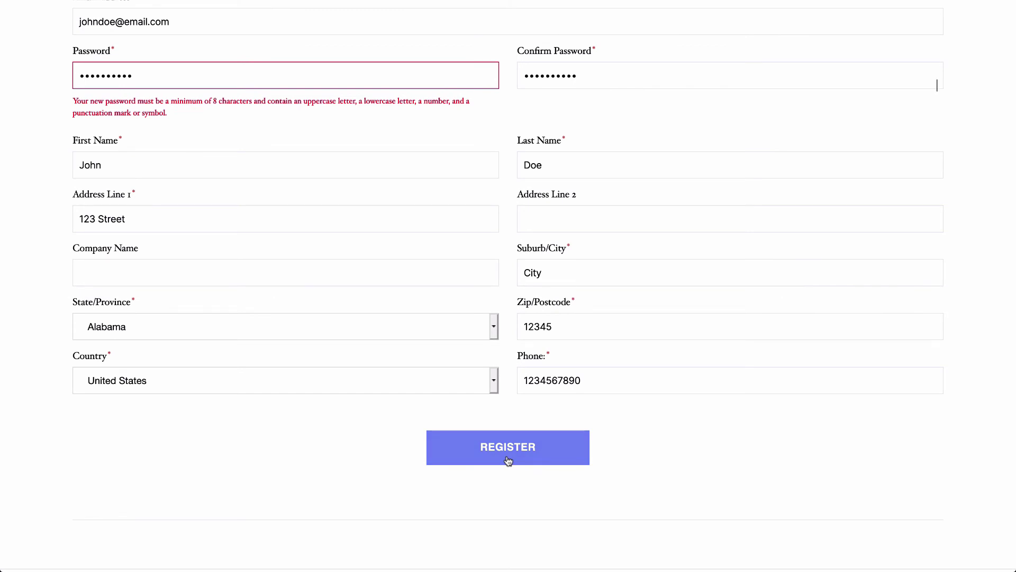
click(508, 461)
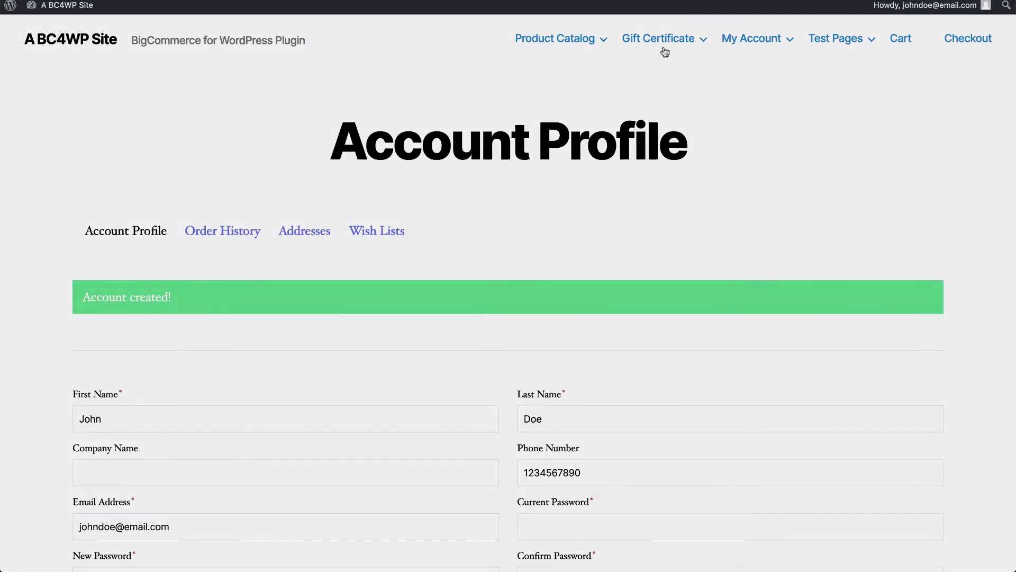